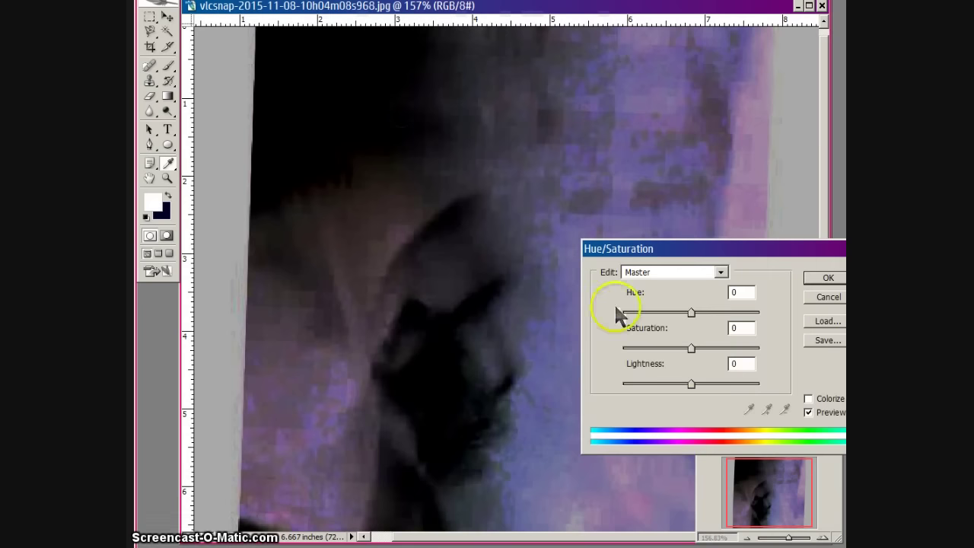
# - Move the Hue/Saturation dialog off the image, then try saturation -100 with lightness -17
pyautogui.moveTo(707, 255); pyautogui.dragTo(535, 302)
pyautogui.moveTo(381, 350); pyautogui.dragTo(236, 385)
pyautogui.moveTo(220, 481); pyautogui.dragTo(160, 481)
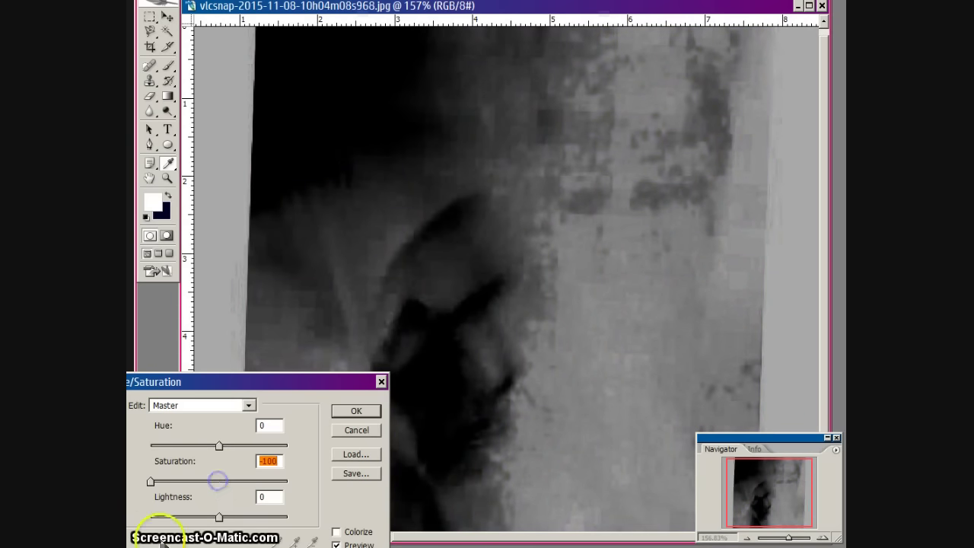
pyautogui.moveTo(218, 516); pyautogui.dragTo(217, 517)
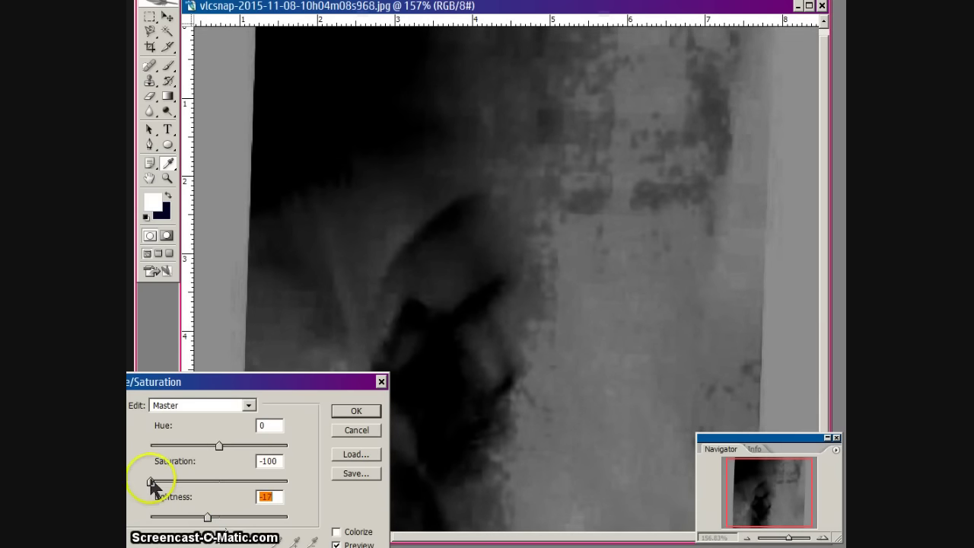
# - Try saturation +92 with lightness -6 on the image, then raise the saturation to +100
pyautogui.moveTo(150, 484); pyautogui.dragTo(232, 483)
pyautogui.write('92')
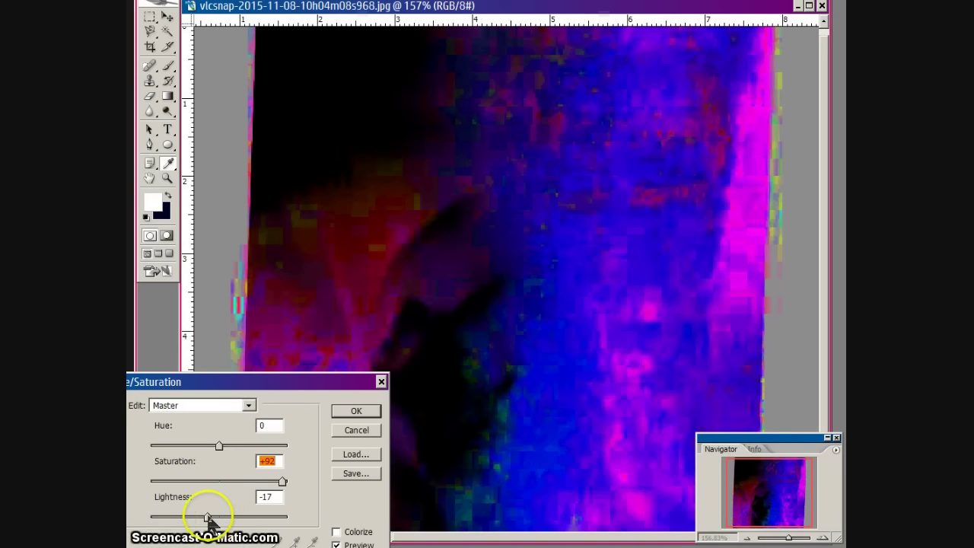
pyautogui.moveTo(207, 517)
pyautogui.mouseDown()
pyautogui.moveTo(194, 518)
pyautogui.moveTo(209, 519)
pyautogui.moveTo(214, 506)
pyautogui.mouseUp()
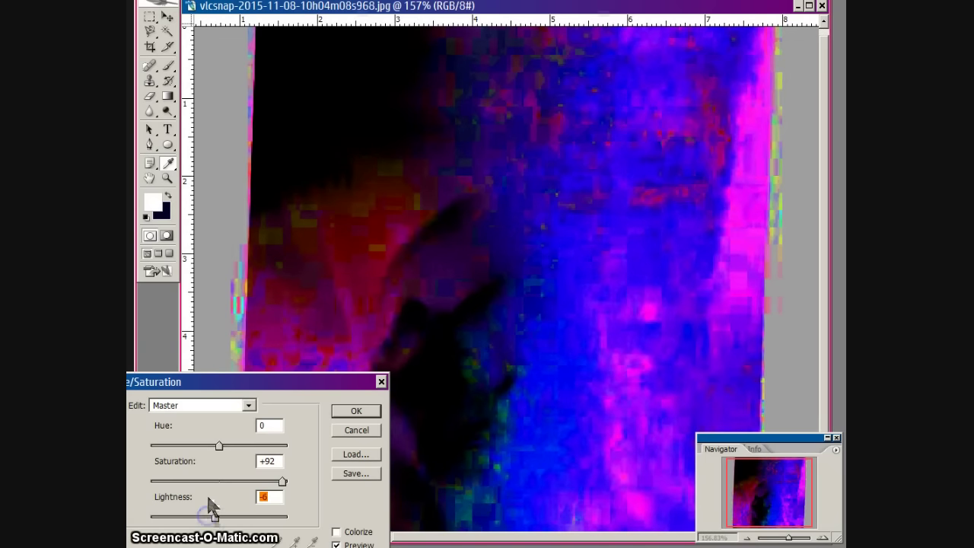
pyautogui.click(219, 445)
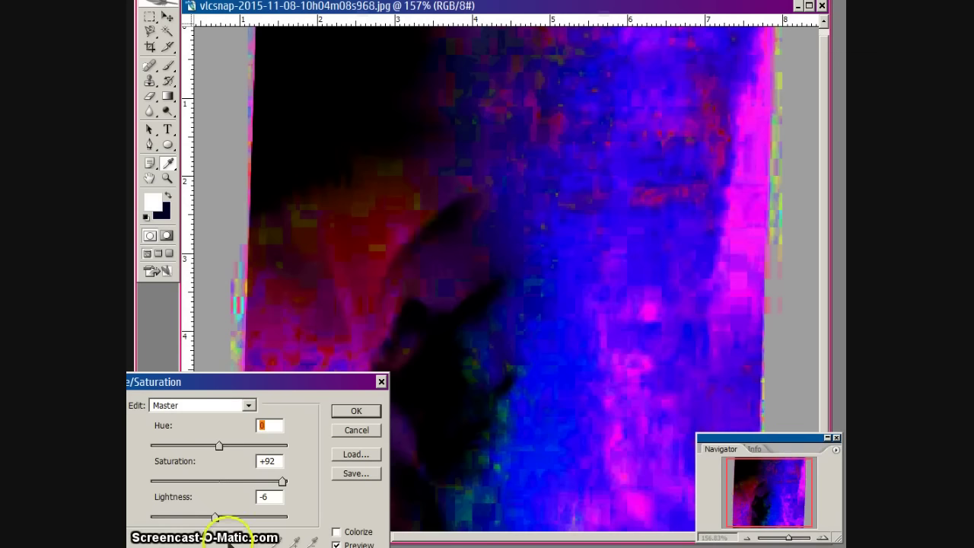
pyautogui.moveTo(284, 482); pyautogui.dragTo(269, 482)
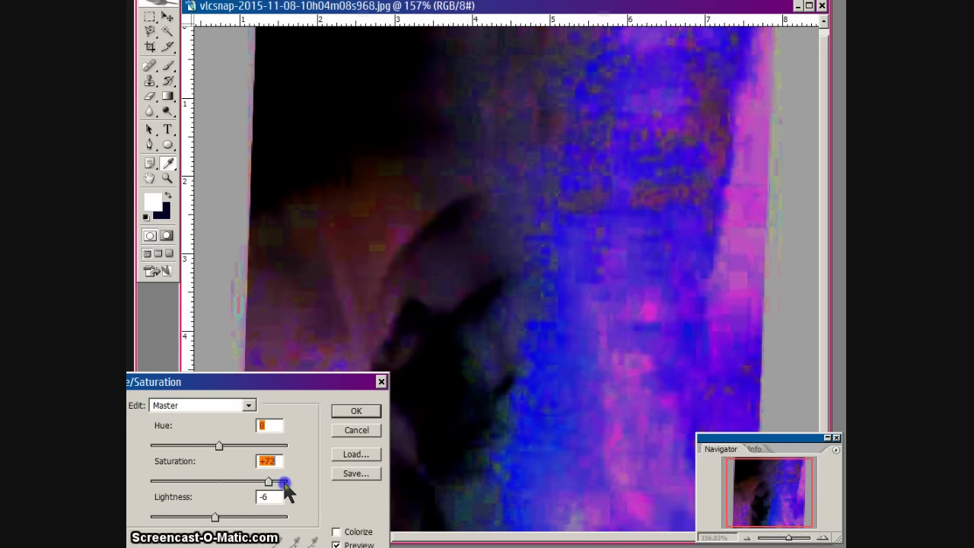
pyautogui.hotkey('shift', 'Up')
pyautogui.hotkey('shift', 'Up')
pyautogui.hotkey('shift', 'Up')
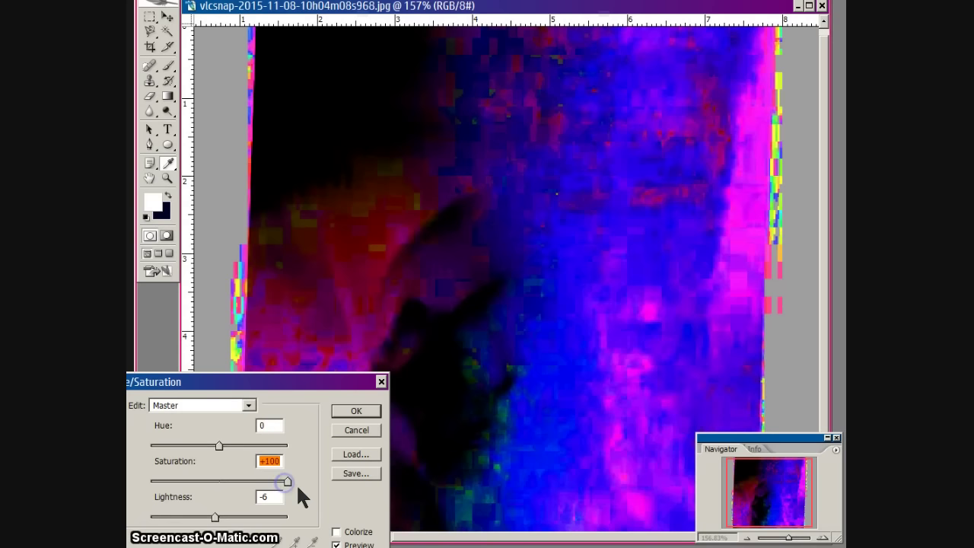
# - Try shifting the fully saturated image's master hue down to -173
pyautogui.click(219, 445)
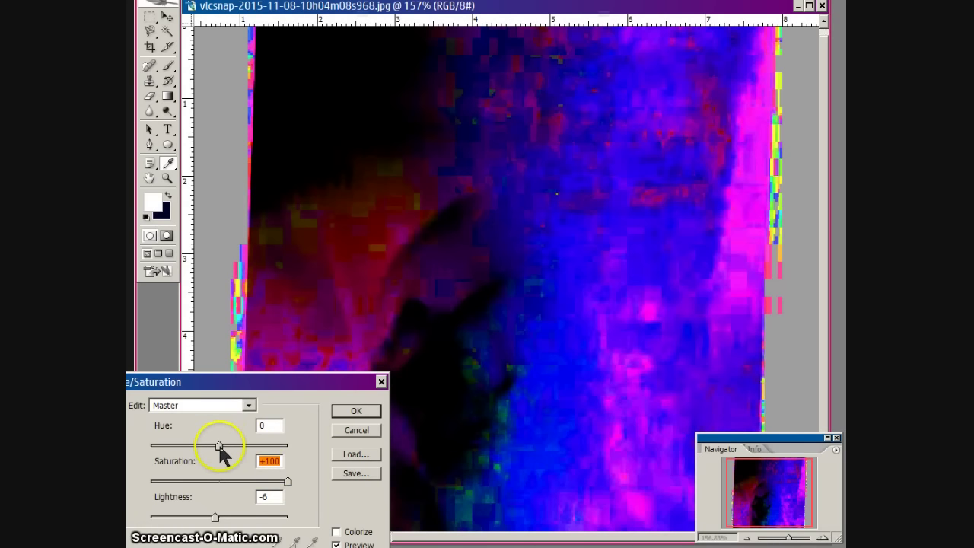
pyautogui.hotkey('shift', 'Down')
pyautogui.hotkey('shift', 'Down')
pyautogui.hotkey('shift', 'Down')
pyautogui.hotkey('shift', 'Down')
pyautogui.hotkey('shift', 'Down')
pyautogui.moveTo(187, 446); pyautogui.dragTo(162, 446)
pyautogui.hotkey('shift', 'Down')
pyautogui.hotkey('shift', 'Down')
pyautogui.hotkey('shift', 'Down')
pyautogui.hotkey('shift', 'Down')
pyautogui.hotkey('shift', 'Down')
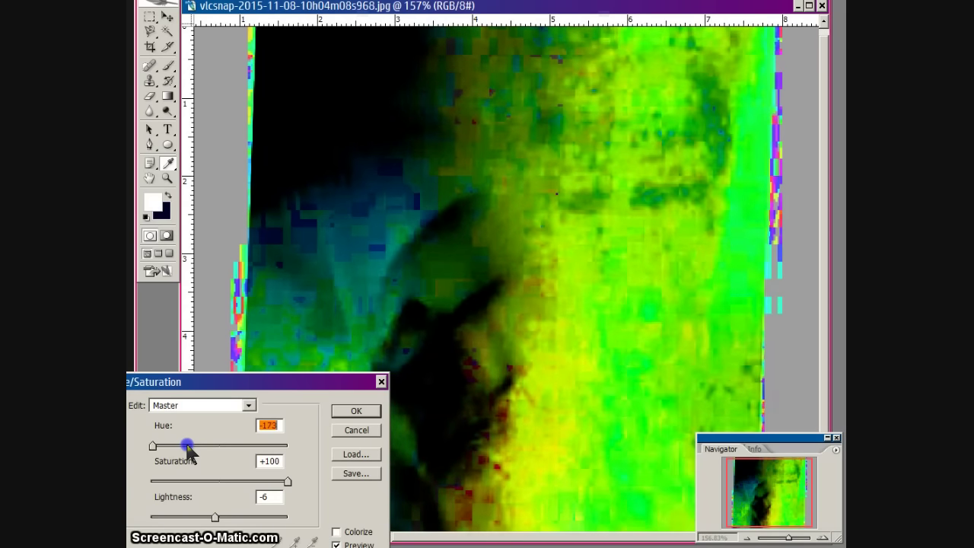
# - Try hue +180 with saturation -4, then hue +77 with lightness -7, and discard the Hue/Saturation adjustment
pyautogui.moveTo(135, 445); pyautogui.dragTo(223, 448)
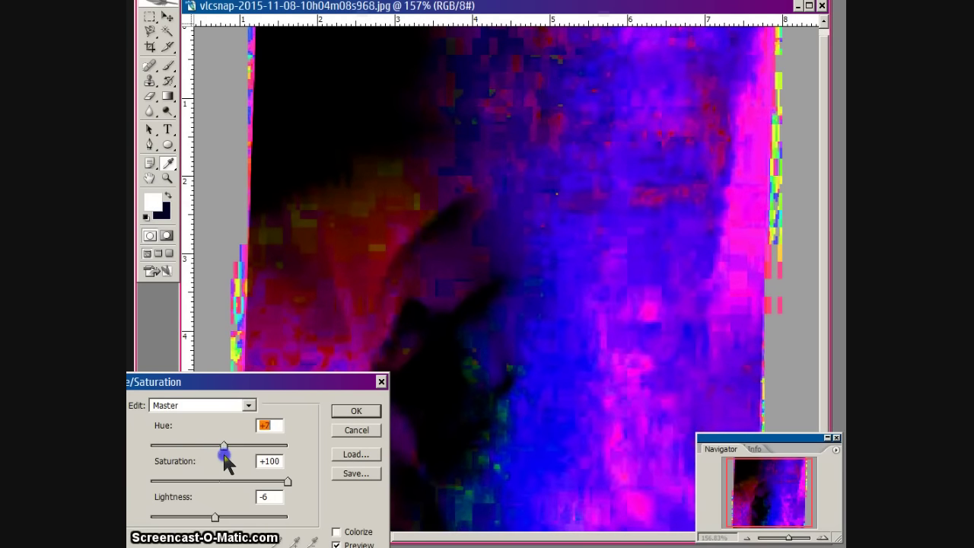
pyautogui.moveTo(229, 460)
pyautogui.mouseDown()
pyautogui.moveTo(260, 476)
pyautogui.moveTo(307, 478)
pyautogui.moveTo(217, 483)
pyautogui.mouseUp()
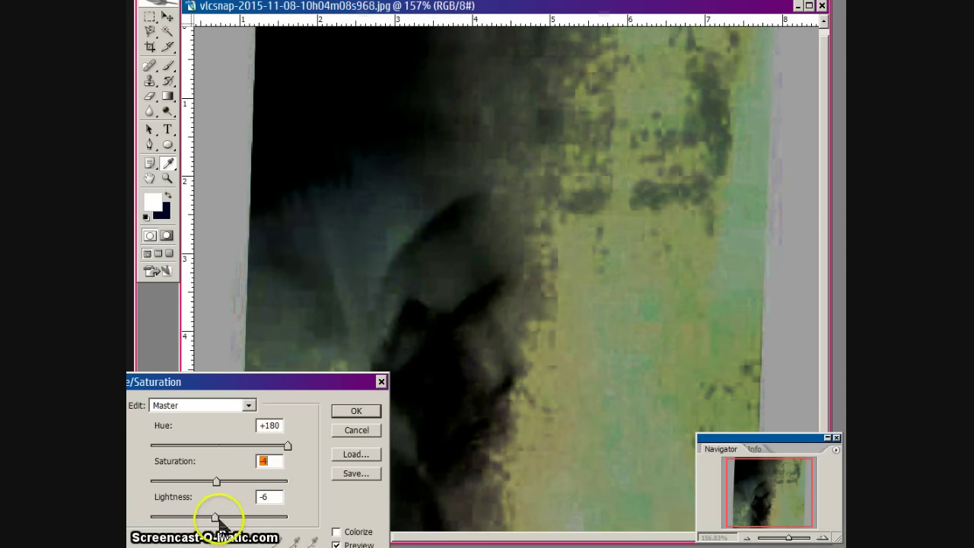
pyautogui.moveTo(216, 518)
pyautogui.mouseDown()
pyautogui.moveTo(240, 518)
pyautogui.moveTo(200, 517)
pyautogui.moveTo(224, 520)
pyautogui.mouseUp()
pyautogui.moveTo(288, 446)
pyautogui.mouseDown()
pyautogui.moveTo(271, 446)
pyautogui.moveTo(288, 451)
pyautogui.mouseUp()
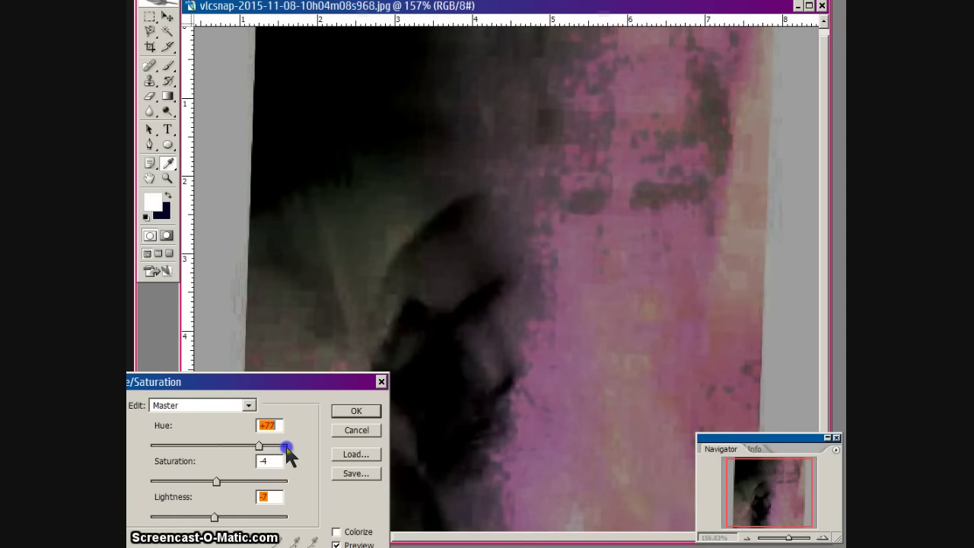
pyautogui.moveTo(251, 456); pyautogui.dragTo(219, 455)
pyautogui.click(360, 431)
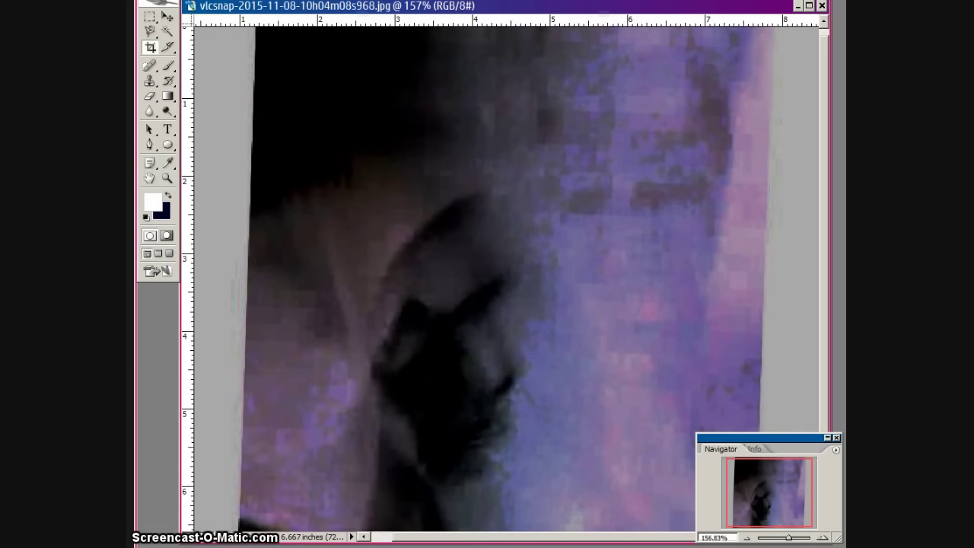
# - Invert the colours of the image
pyautogui.click(200, 1)
pyautogui.click(206, 0)
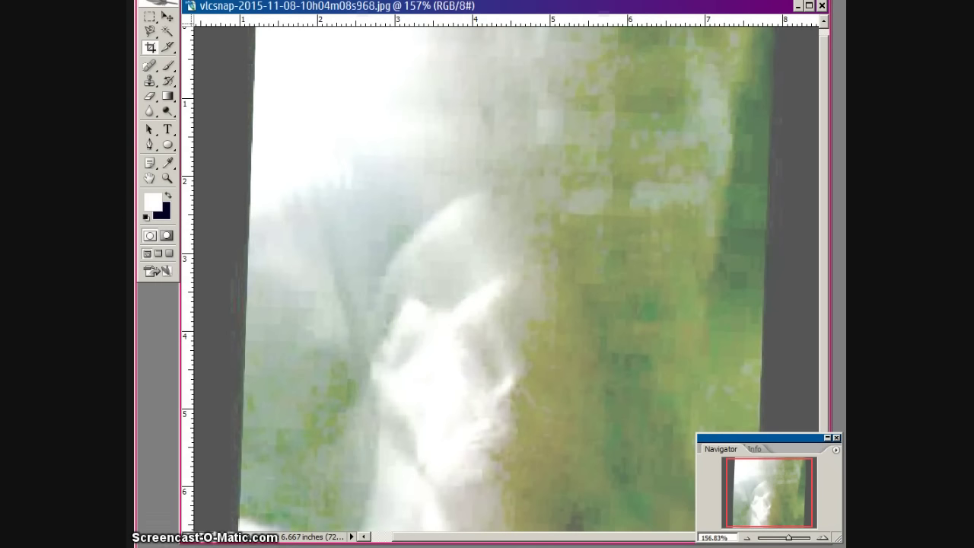
# - Start a Hue/Saturation adjustment on the inverted image, move its dialog off the face, and try hue +180
pyautogui.hotkey('alt', 'i')
pyautogui.moveTo(214, 3)
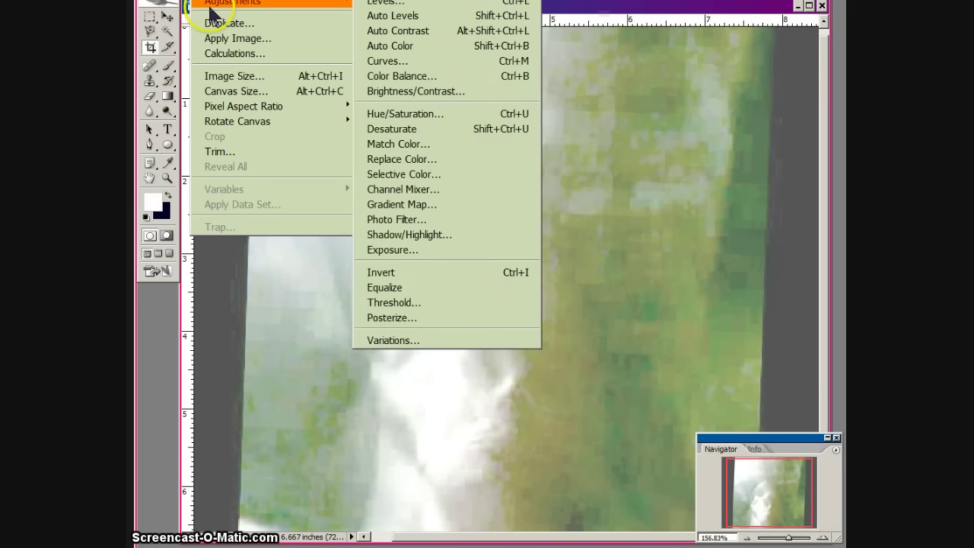
pyautogui.click(427, 112)
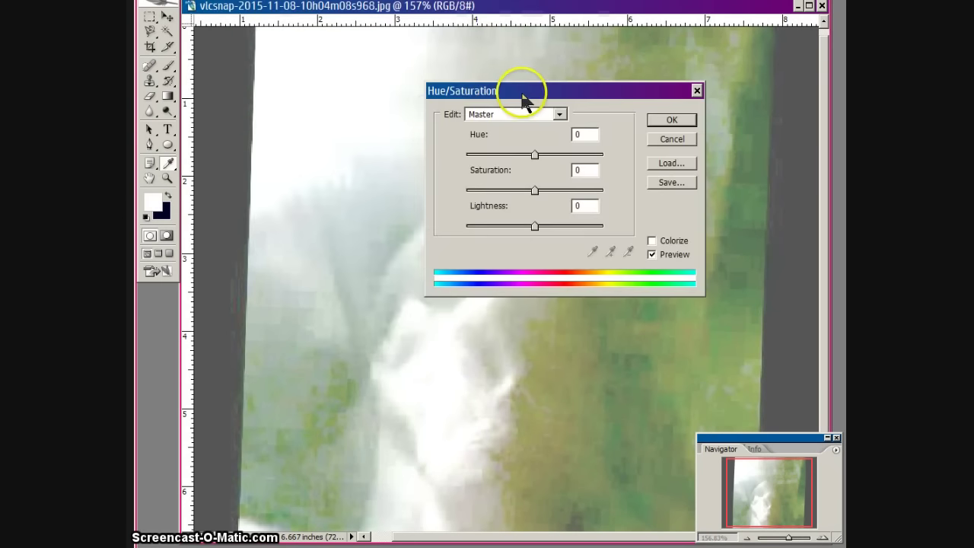
pyautogui.moveTo(518, 93); pyautogui.dragTo(196, 401)
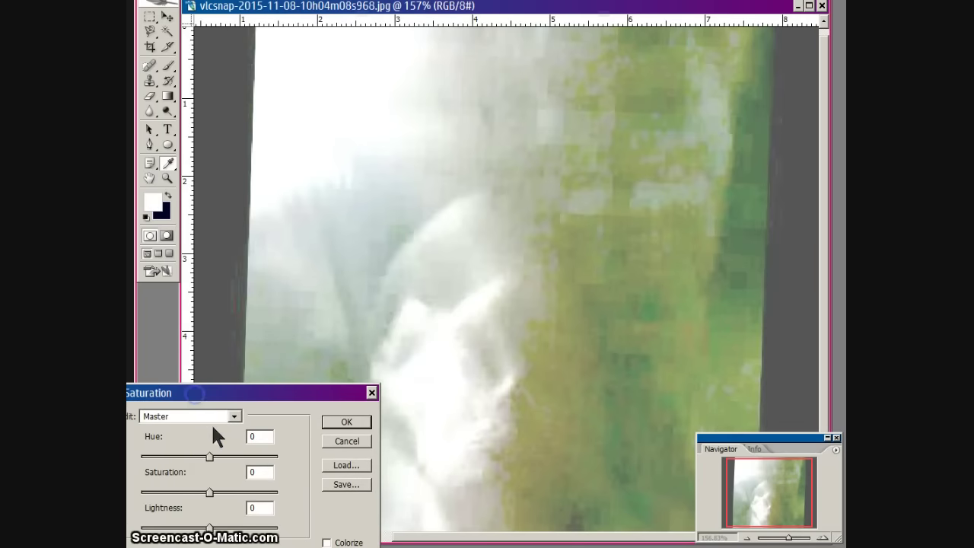
pyautogui.moveTo(227, 458); pyautogui.dragTo(278, 458)
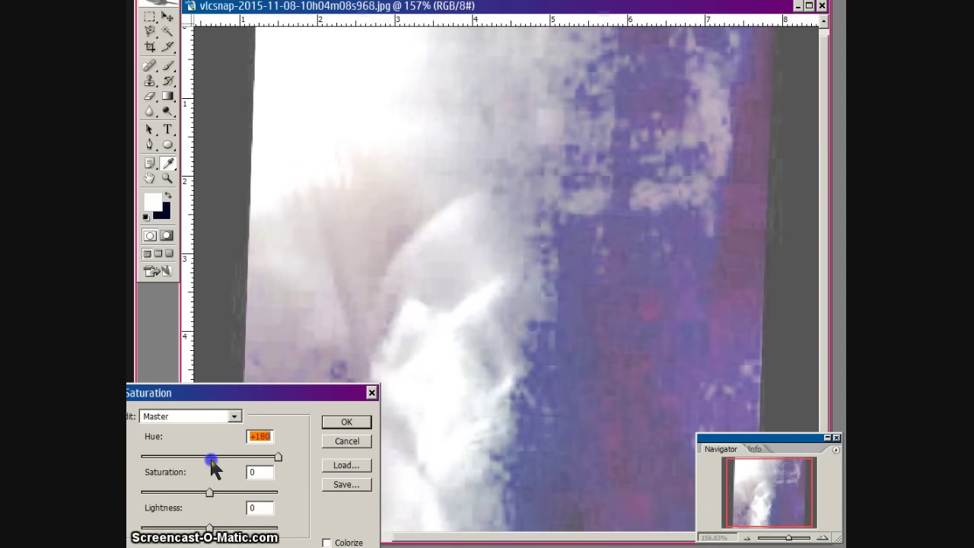
pyautogui.hotkey('shift', 'Up')
pyautogui.hotkey('shift', 'Up')
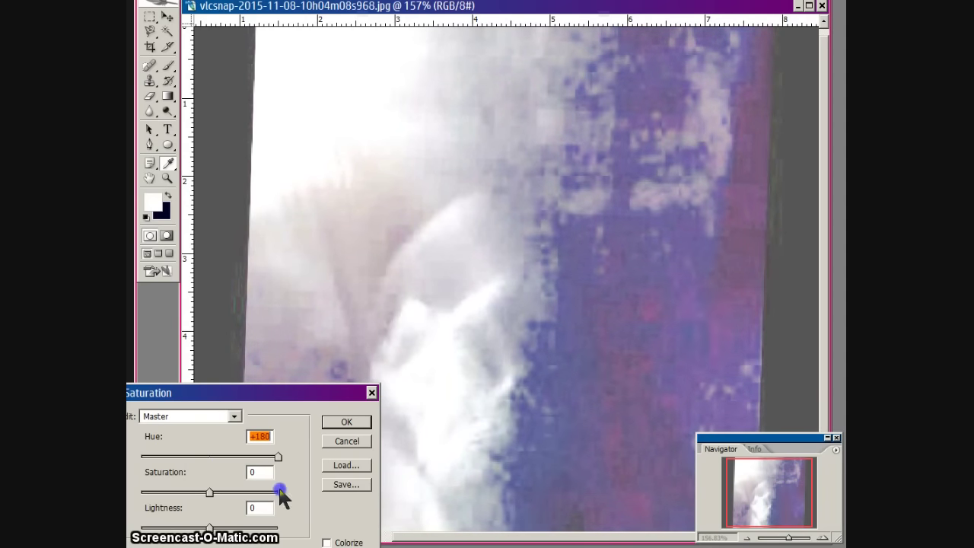
# - Try lightness -47 on the inverted image while sweeping the hue through +8 and -84 to +5
pyautogui.moveTo(212, 527); pyautogui.dragTo(210, 530)
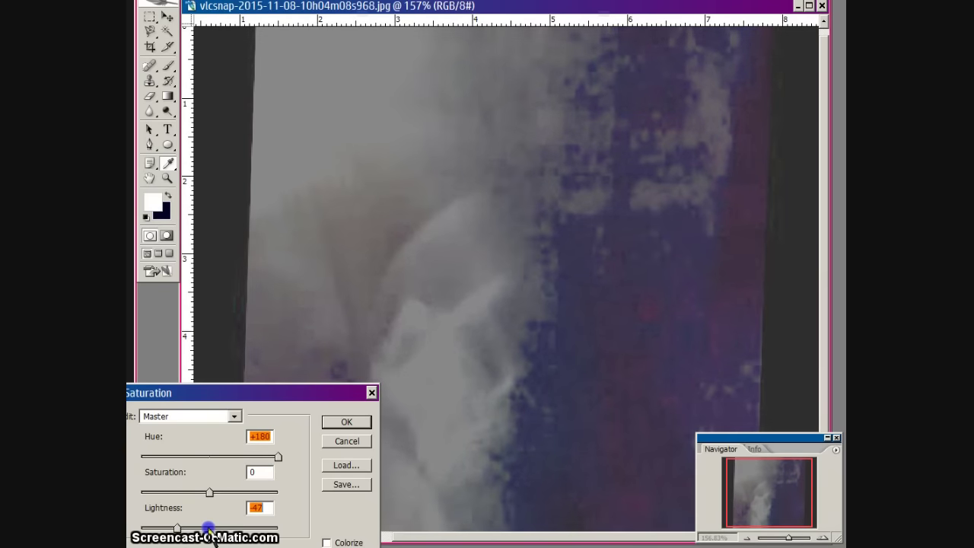
pyautogui.moveTo(277, 457); pyautogui.dragTo(250, 457)
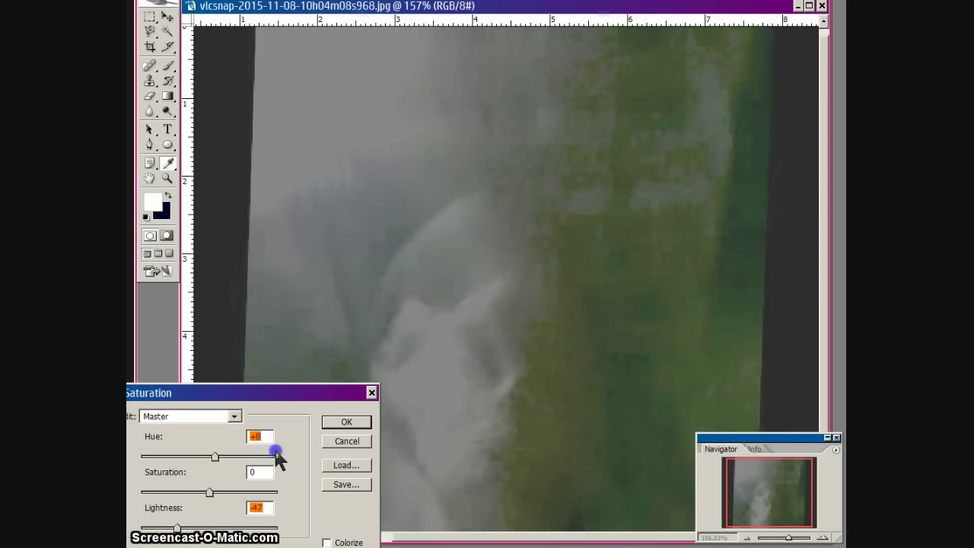
pyautogui.moveTo(278, 456); pyautogui.dragTo(182, 478)
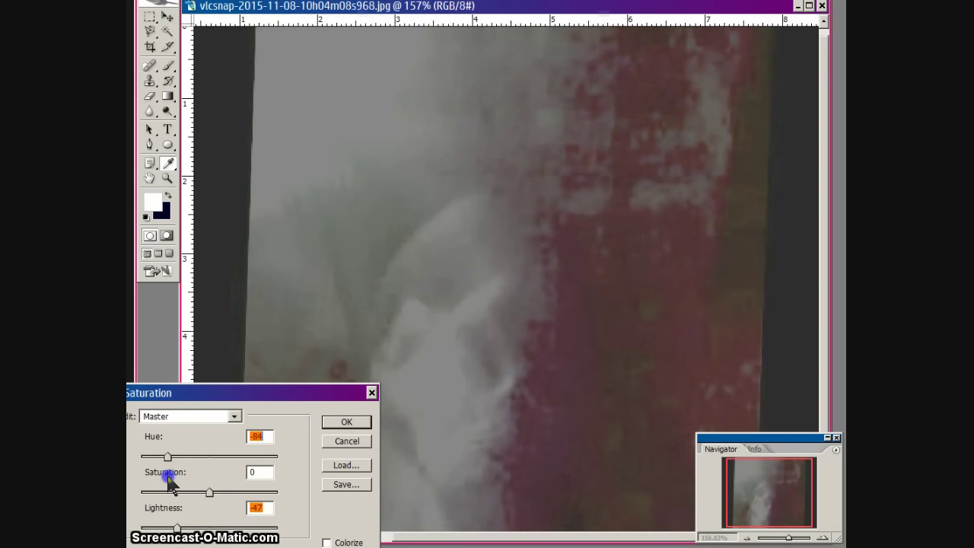
pyautogui.moveTo(168, 477); pyautogui.dragTo(176, 479)
pyautogui.moveTo(163, 480); pyautogui.dragTo(214, 487)
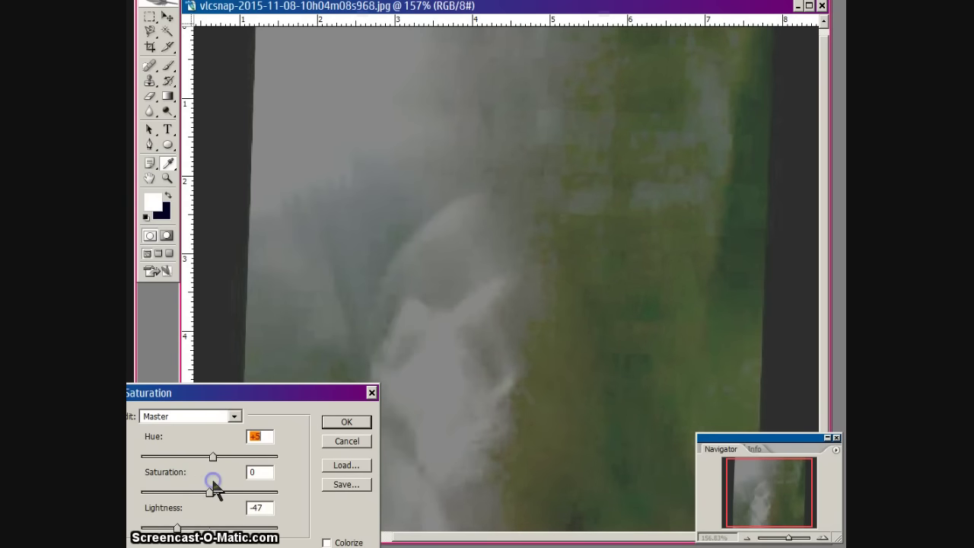
# - Try saturation +71, hue +9 and then saturation -5 on the inverted image, and discard the adjustment
pyautogui.moveTo(208, 491); pyautogui.dragTo(258, 492)
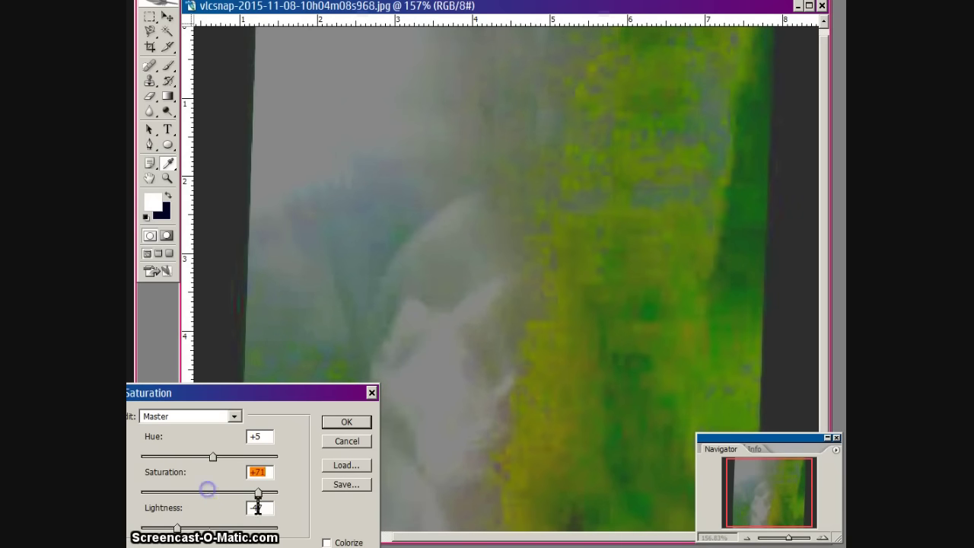
pyautogui.moveTo(215, 455); pyautogui.dragTo(278, 457)
pyautogui.moveTo(215, 461)
pyautogui.mouseDown()
pyautogui.moveTo(274, 479)
pyautogui.moveTo(259, 487)
pyautogui.moveTo(145, 482)
pyautogui.moveTo(165, 458)
pyautogui.moveTo(216, 457)
pyautogui.mouseUp()
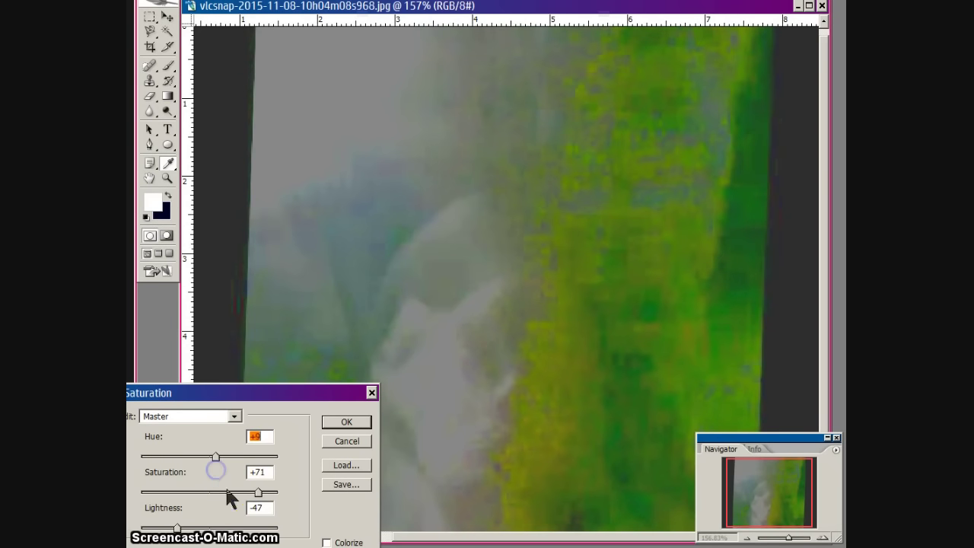
pyautogui.moveTo(258, 495); pyautogui.dragTo(204, 492)
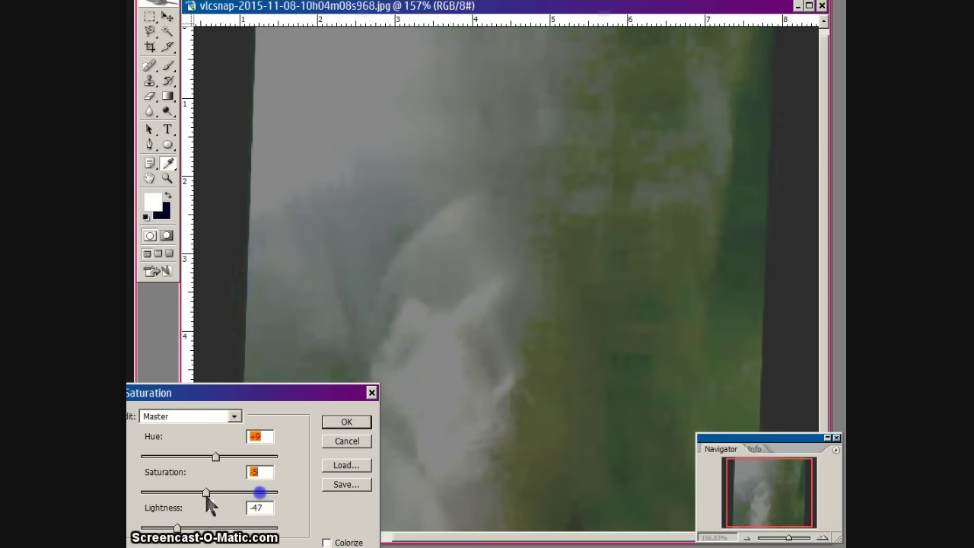
pyautogui.click(340, 440)
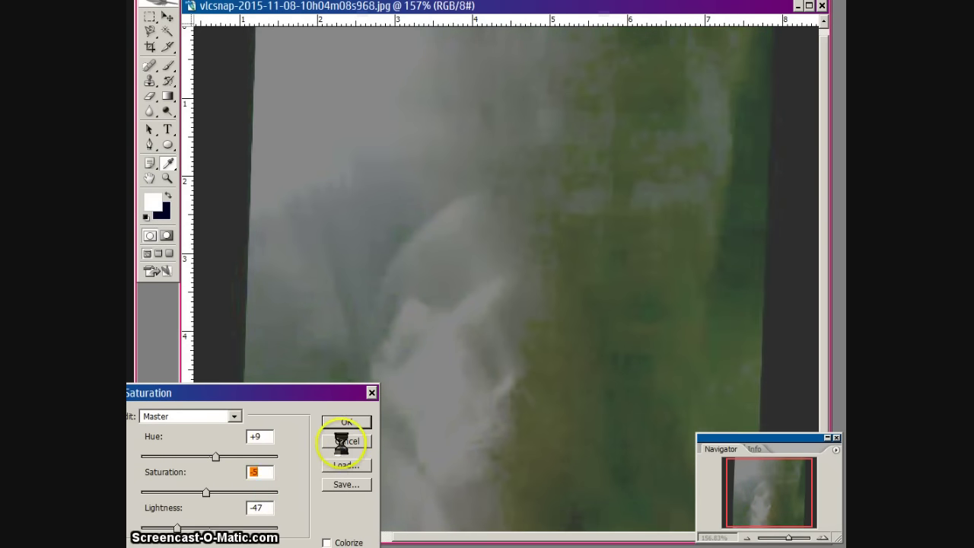
pyautogui.press('c')
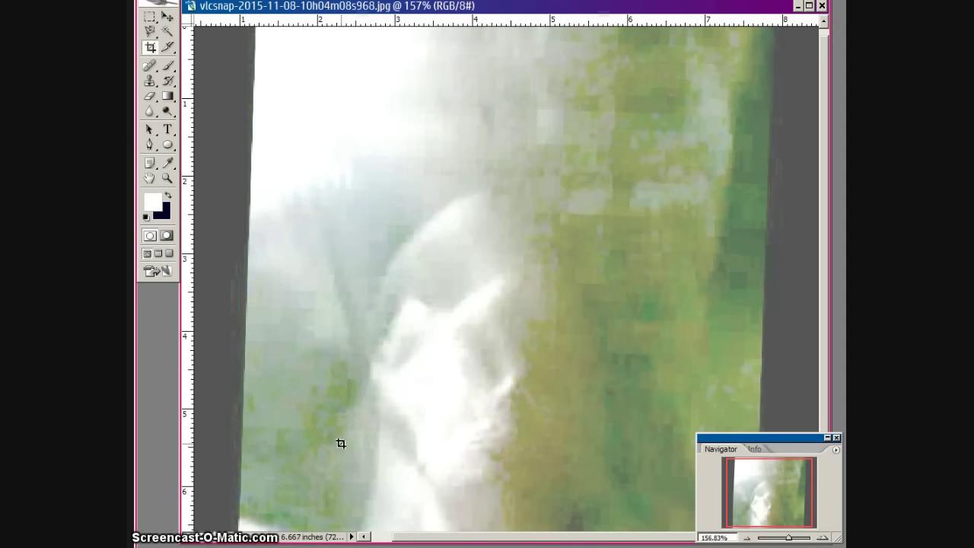